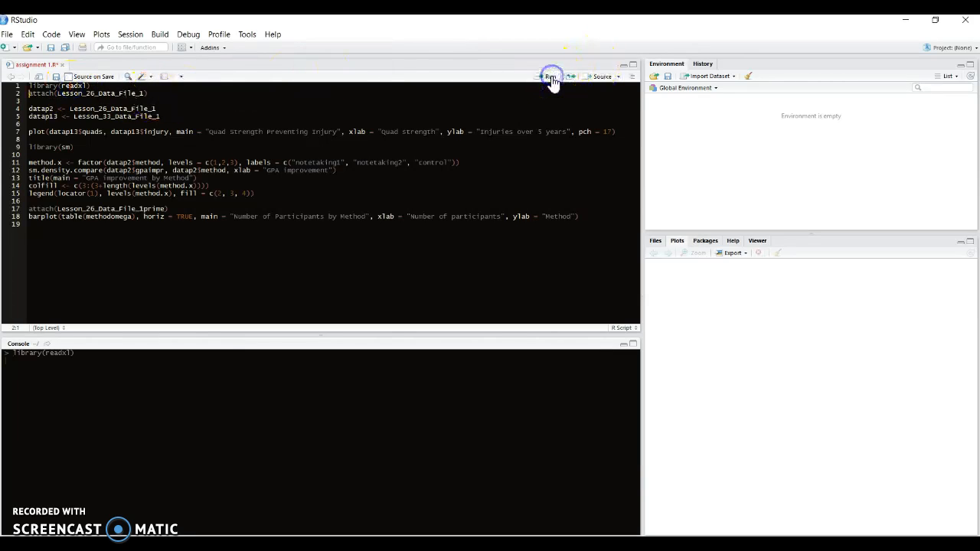
# Step: Import the Excel workbook Lesson 26 Data File 1 as the dataset Lesson_26_Data_File_1
pyautogui.click(731, 78)
pyautogui.click(717, 106)
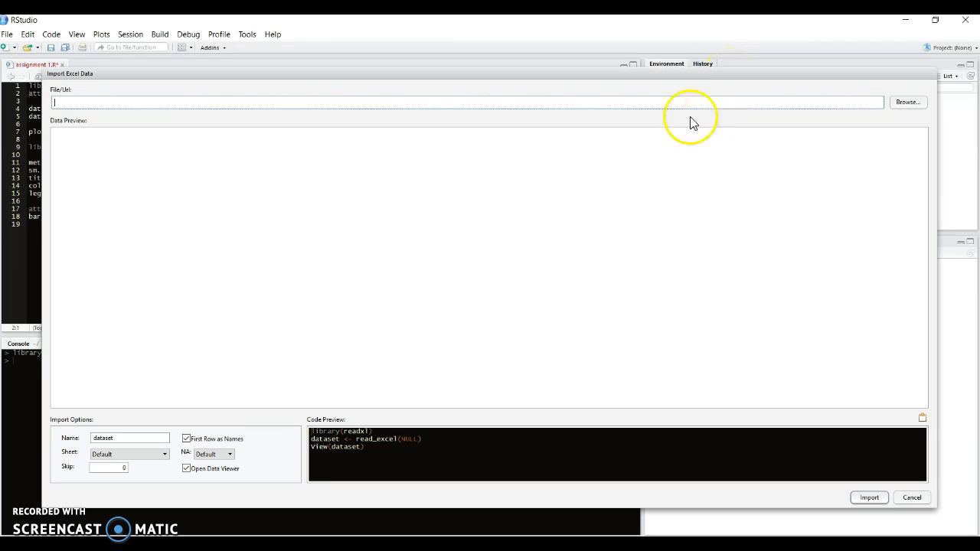
pyautogui.click(903, 105)
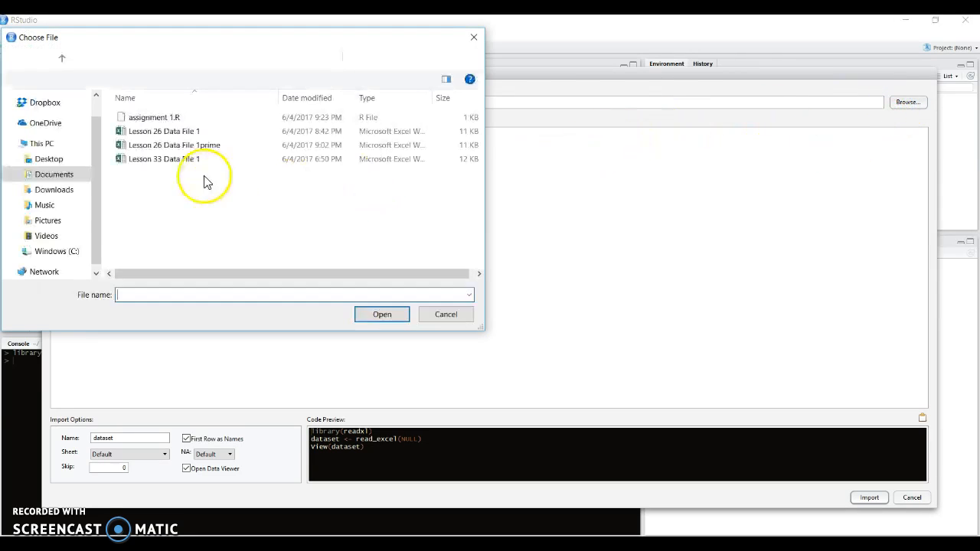
pyautogui.click(216, 134)
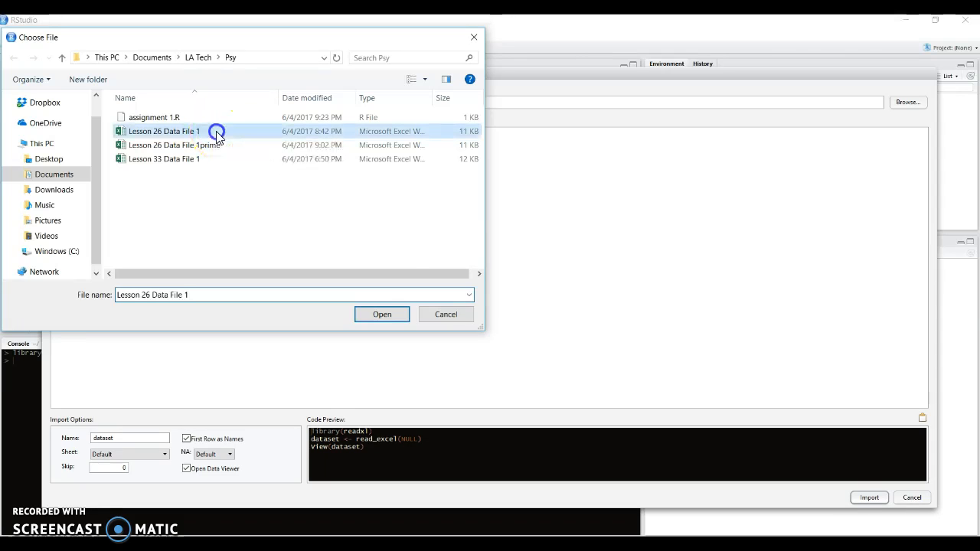
pyautogui.click(375, 314)
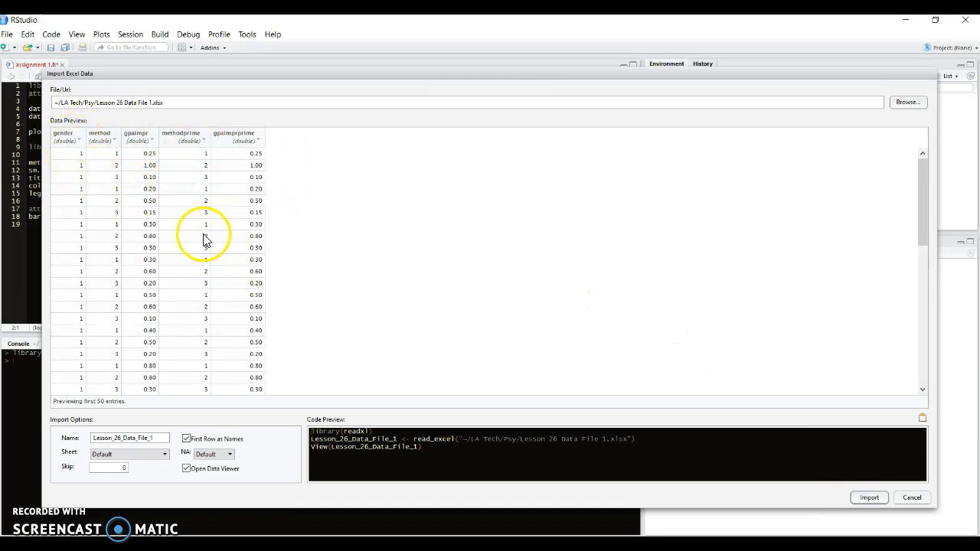
pyautogui.click(869, 498)
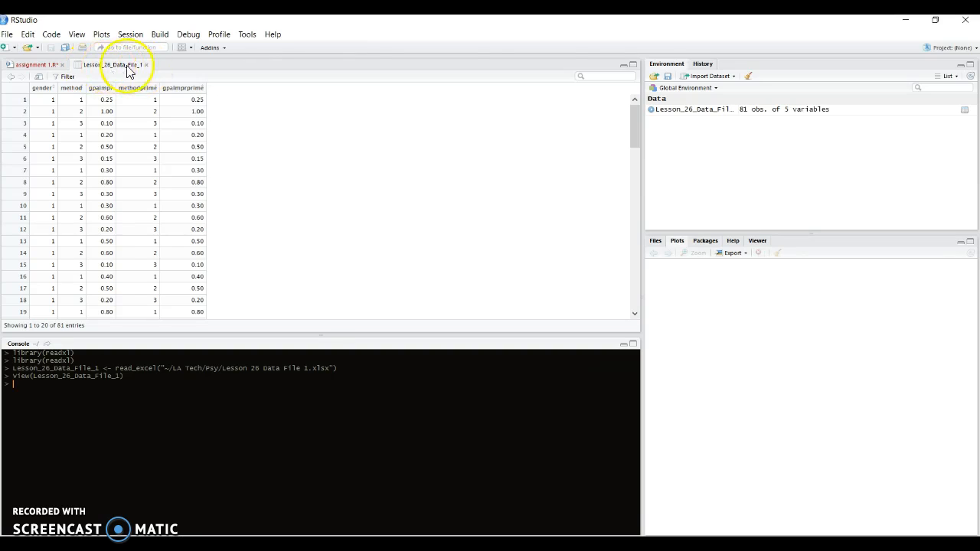
# Step: Import the Excel workbook Lesson 26 Data File 1prime as the dataset Lesson_26_Data_File_1prime
pyautogui.click(712, 76)
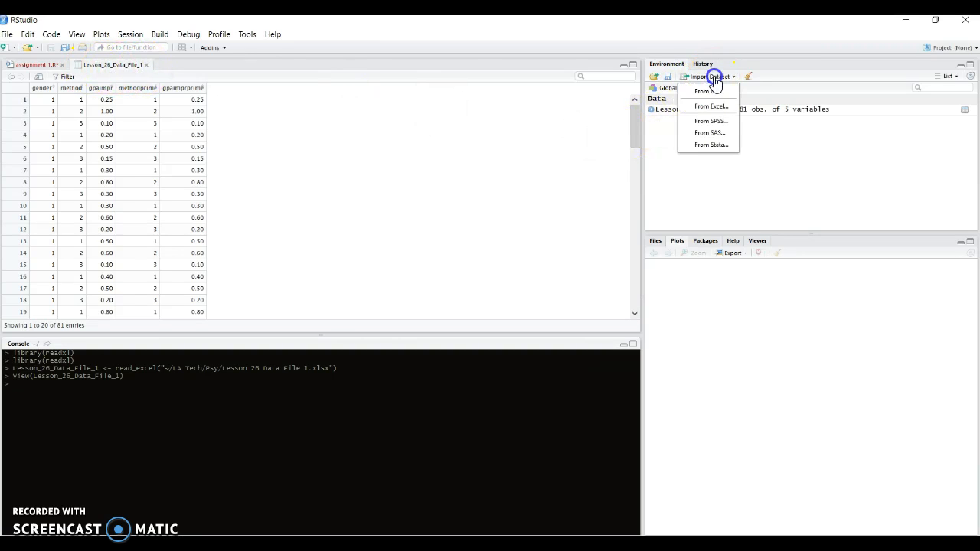
pyautogui.click(716, 108)
pyautogui.click(907, 103)
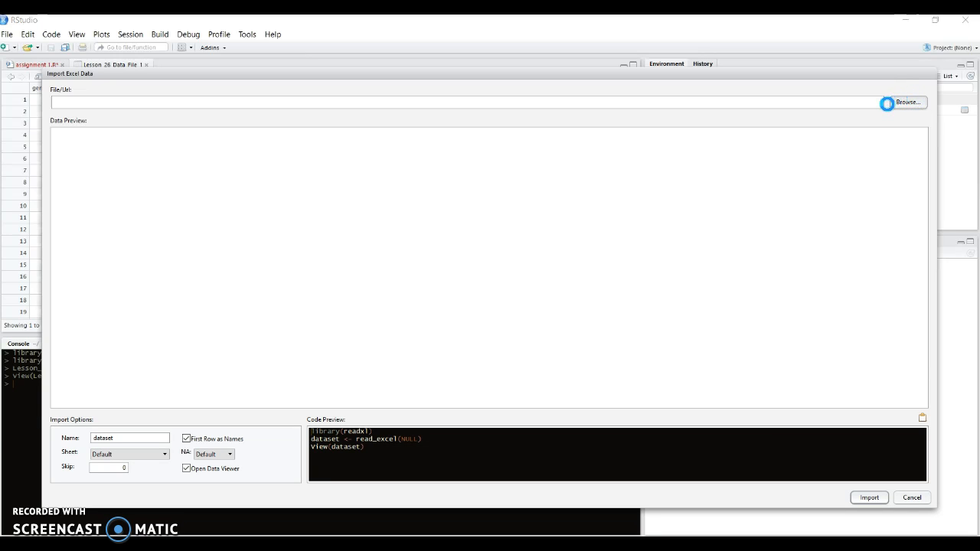
pyautogui.click(213, 144)
pyautogui.click(382, 314)
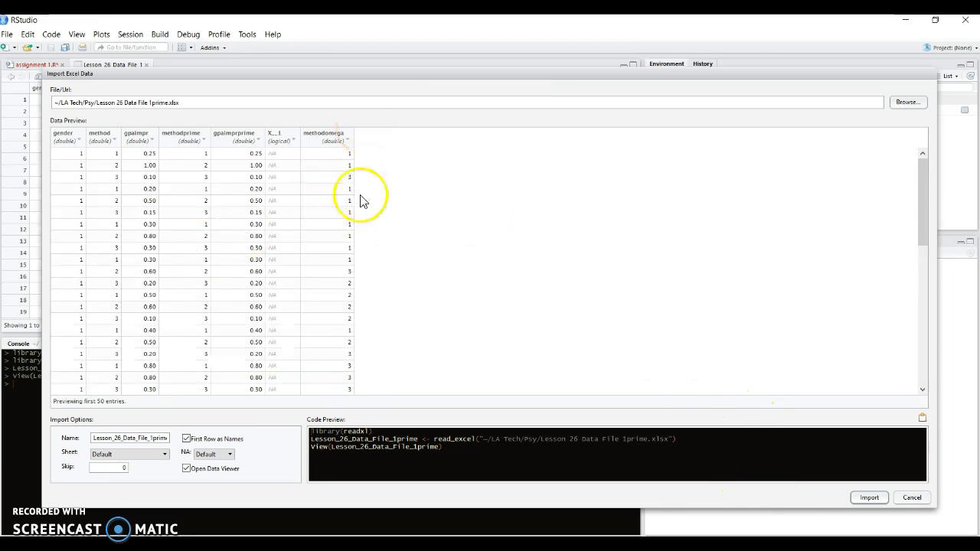
pyautogui.click(869, 497)
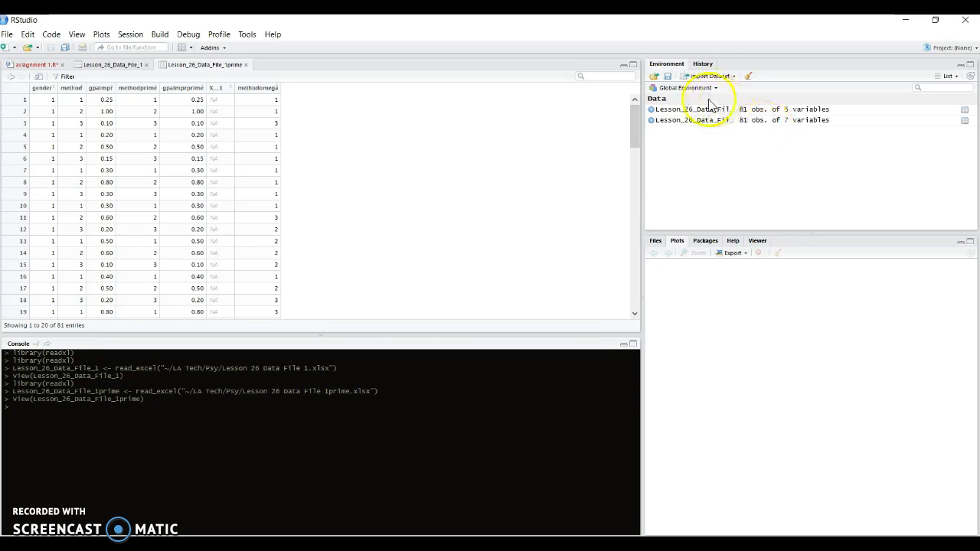
# Step: Import the Excel workbook Lesson 33 Data File 1 as the dataset Lesson_33_Data_File_1
pyautogui.click(723, 78)
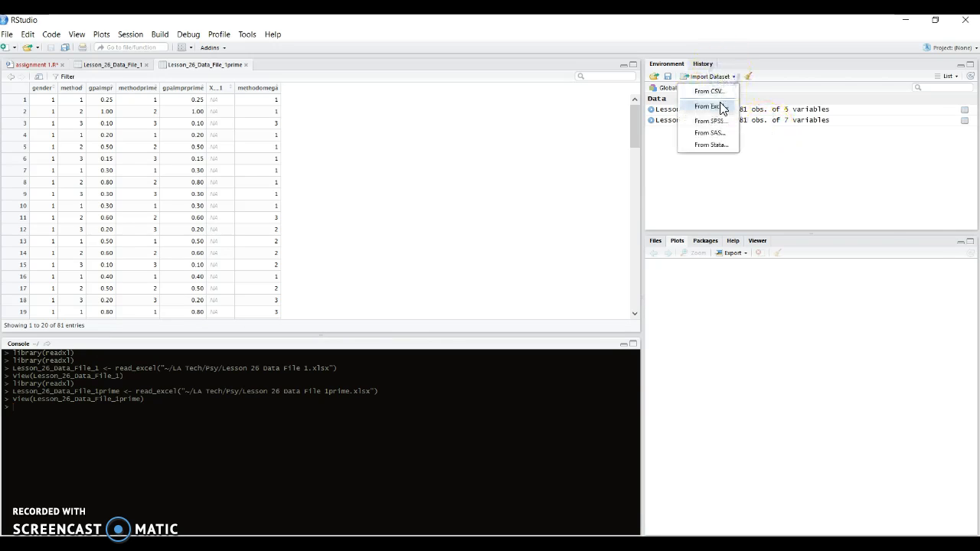
pyautogui.click(720, 105)
pyautogui.click(904, 101)
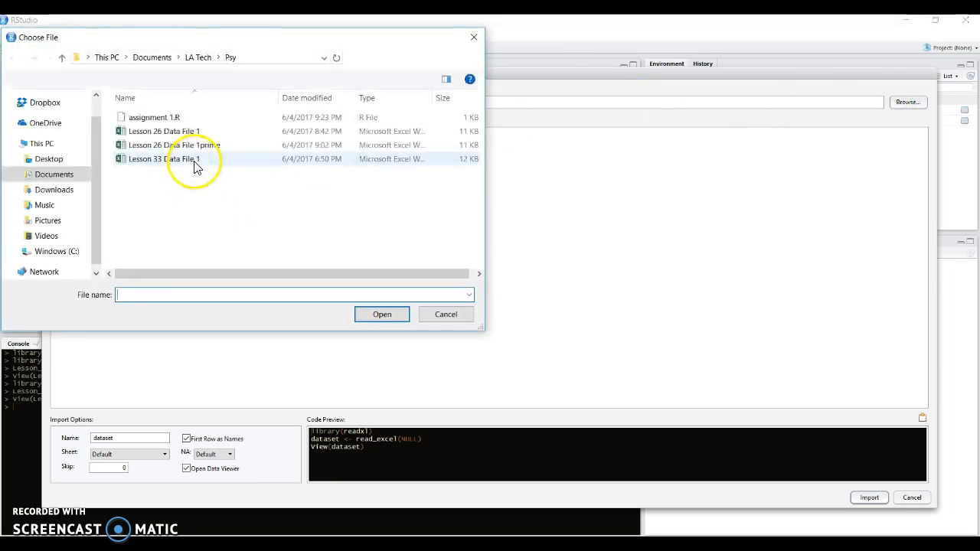
pyautogui.click(196, 160)
pyautogui.click(380, 313)
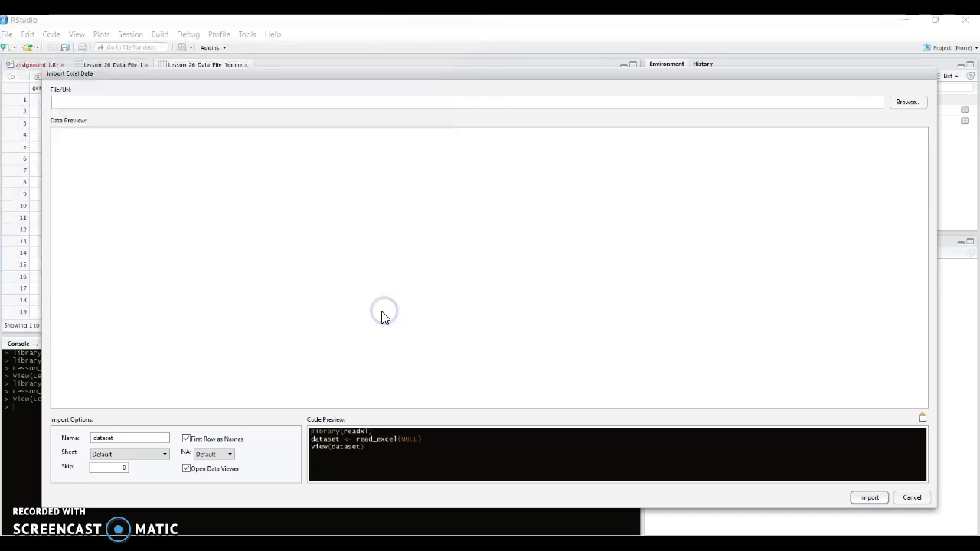
pyautogui.click(861, 498)
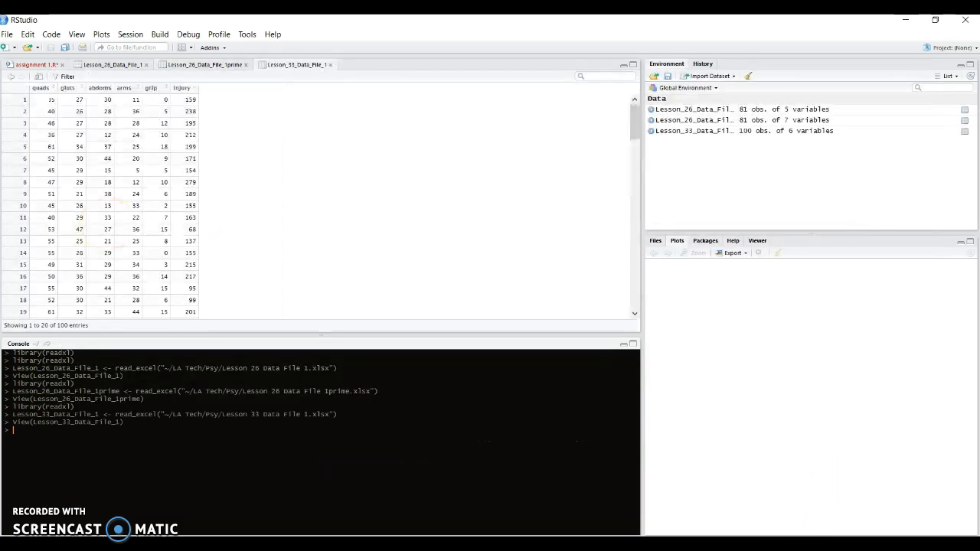
# Step: Run the attach(Lesson_26_Data_File_1) line of the assignment 1.R script and review its console output
pyautogui.click(32, 65)
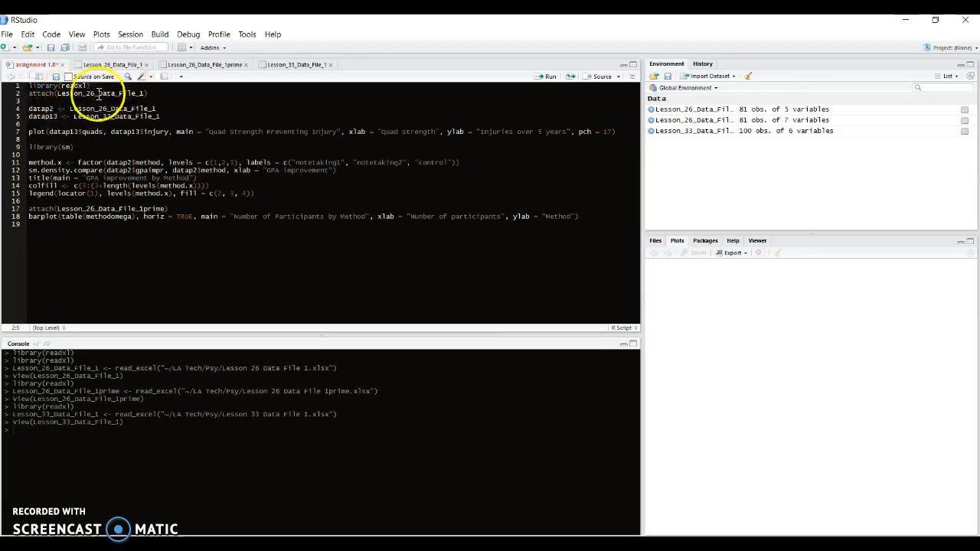
pyautogui.click(548, 79)
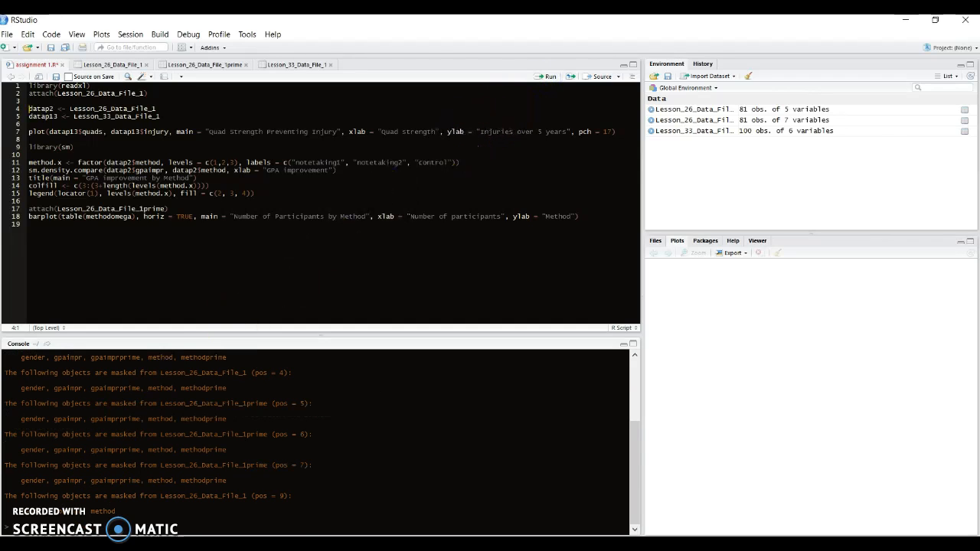
pyautogui.scroll(4, 135, 398)
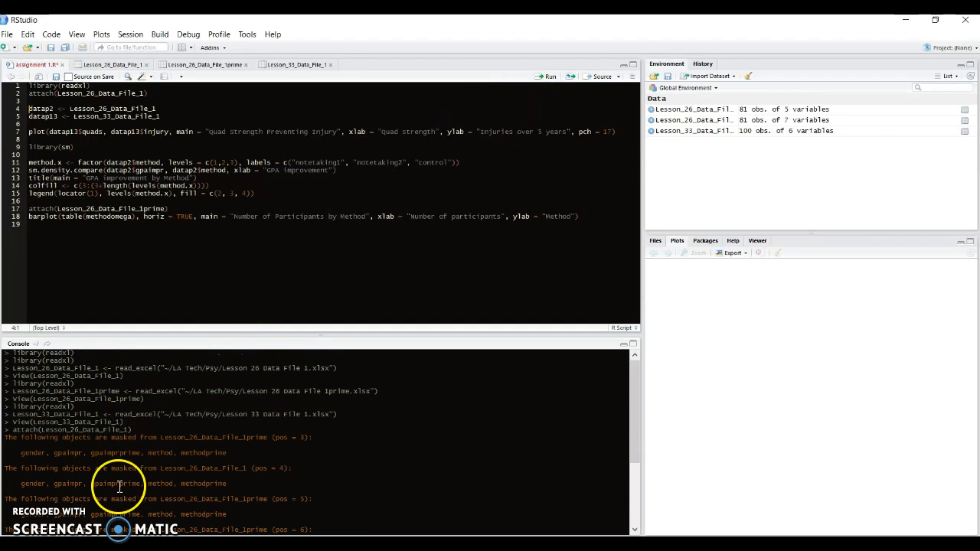
pyautogui.scroll(-5, 118, 484)
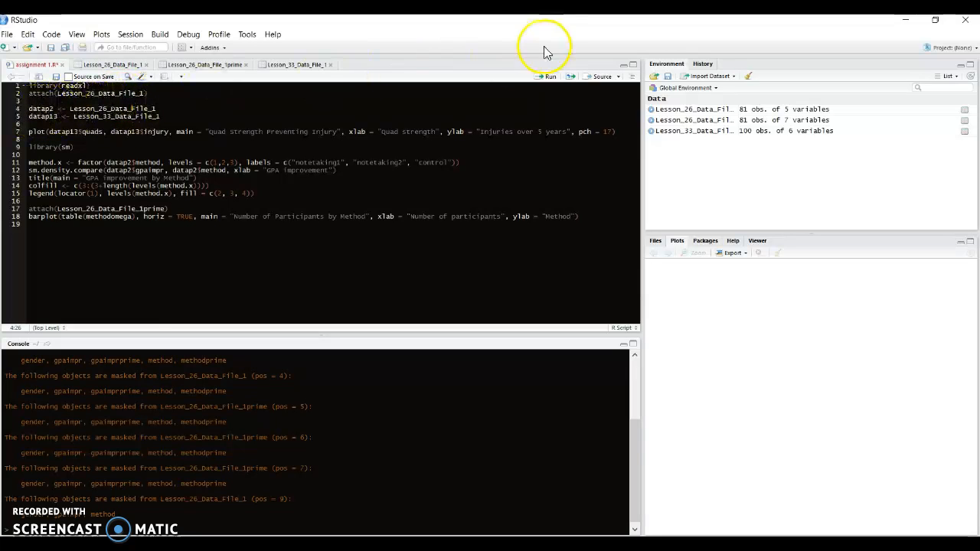
# Step: Run the script lines that assign Lesson_26_Data_File_1 to datap2 and Lesson_33_Data_File_1 to datap13
pyautogui.click(541, 78)
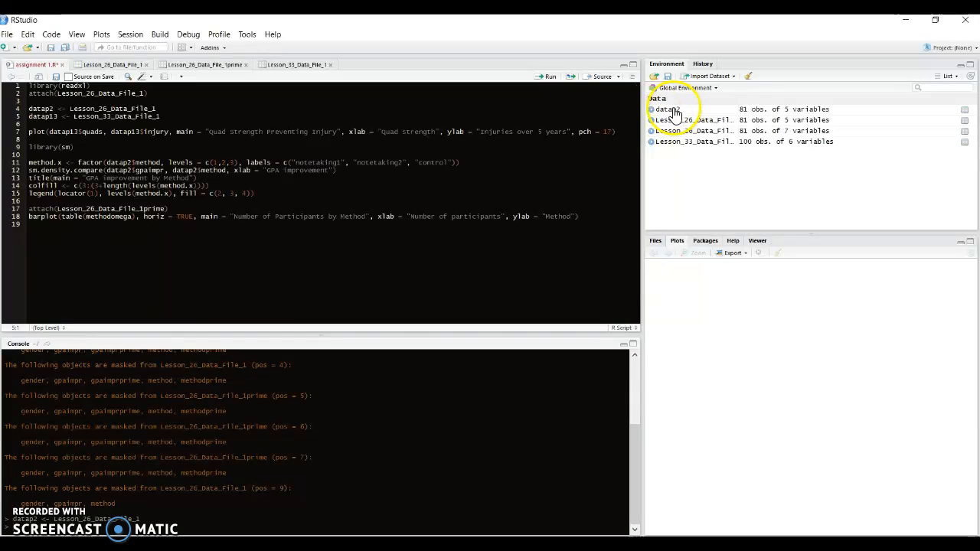
pyautogui.click(50, 120)
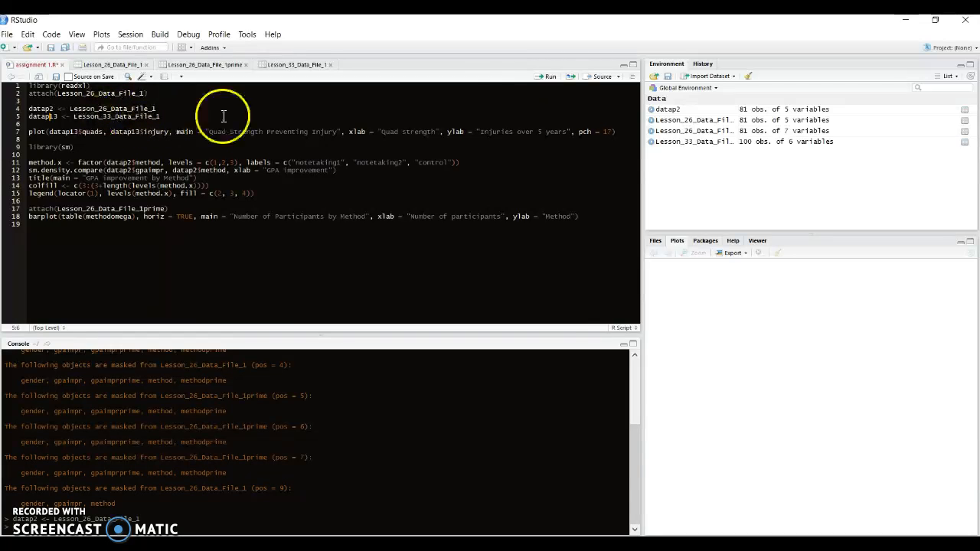
pyautogui.click(546, 78)
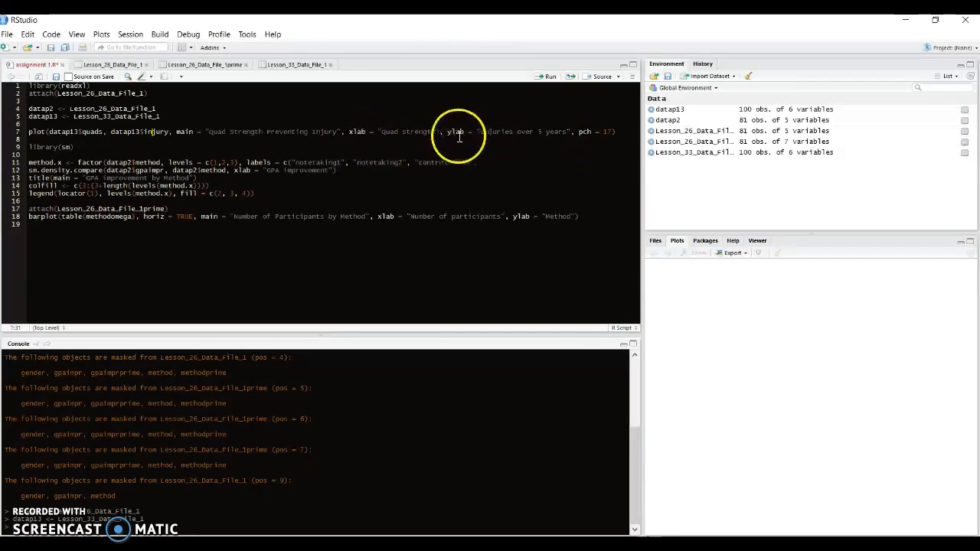
# Step: Run the plot line to draw the scatterplot of datap13 quads against injury with pch = 17
pyautogui.click(590, 131)
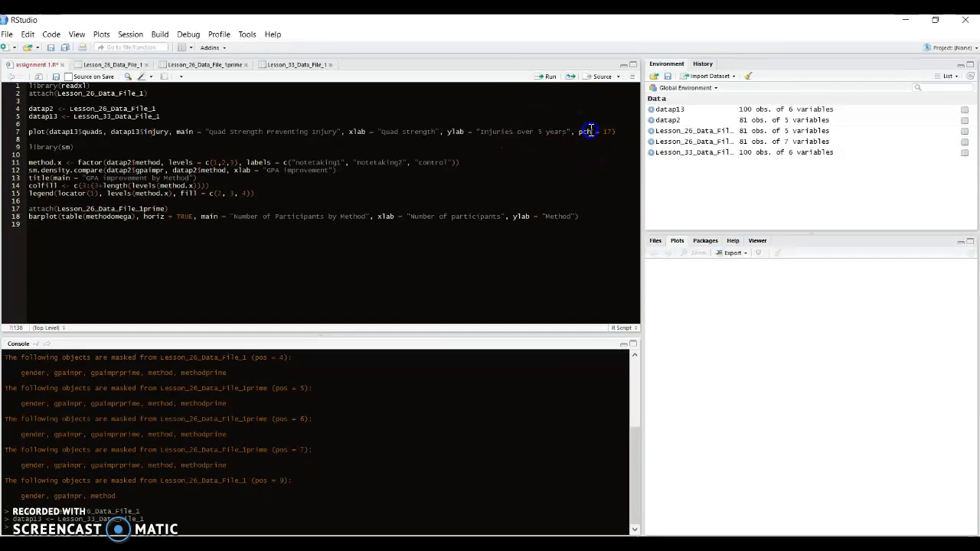
pyautogui.click(548, 78)
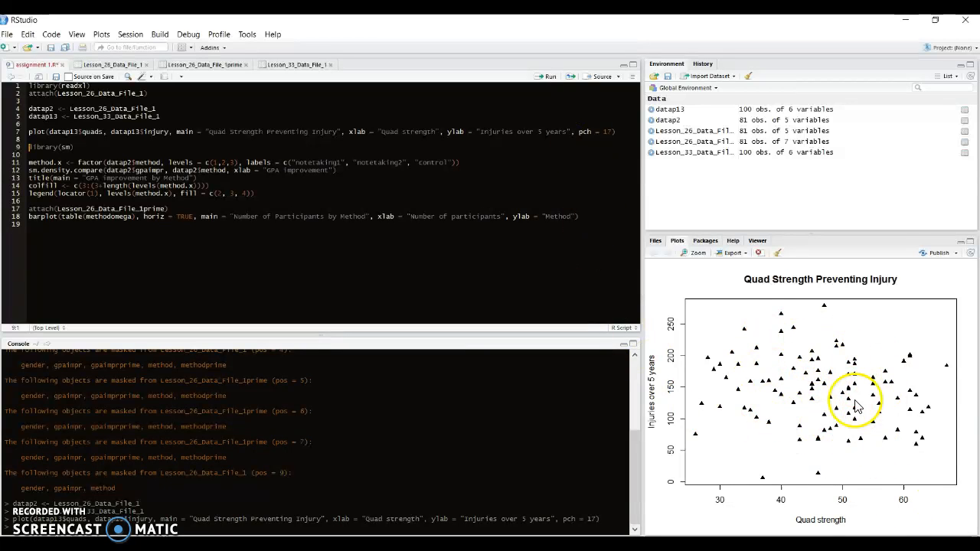
# Step: Try other point symbols for the scatterplot by running the plot line with pch = 27 and with pch = 24
pyautogui.click(610, 134)
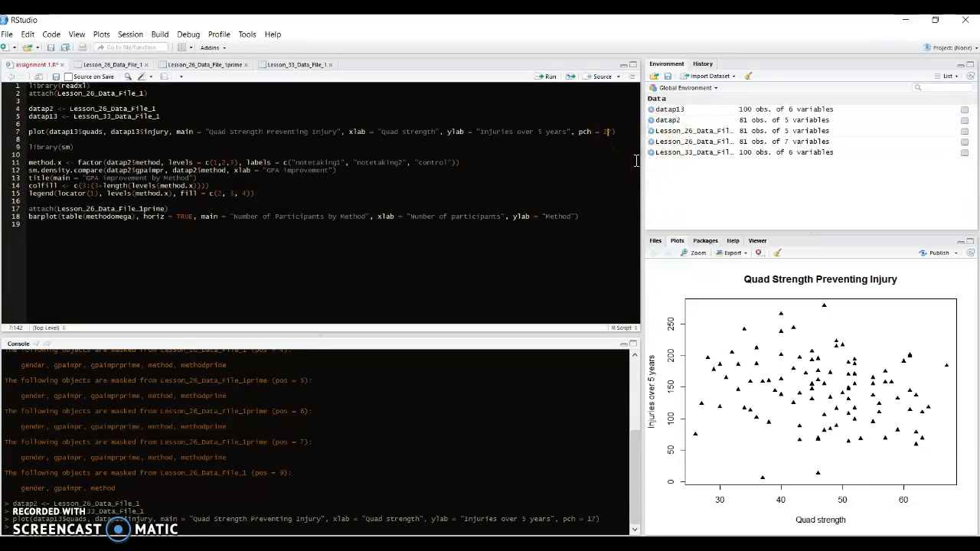
pyautogui.click(548, 77)
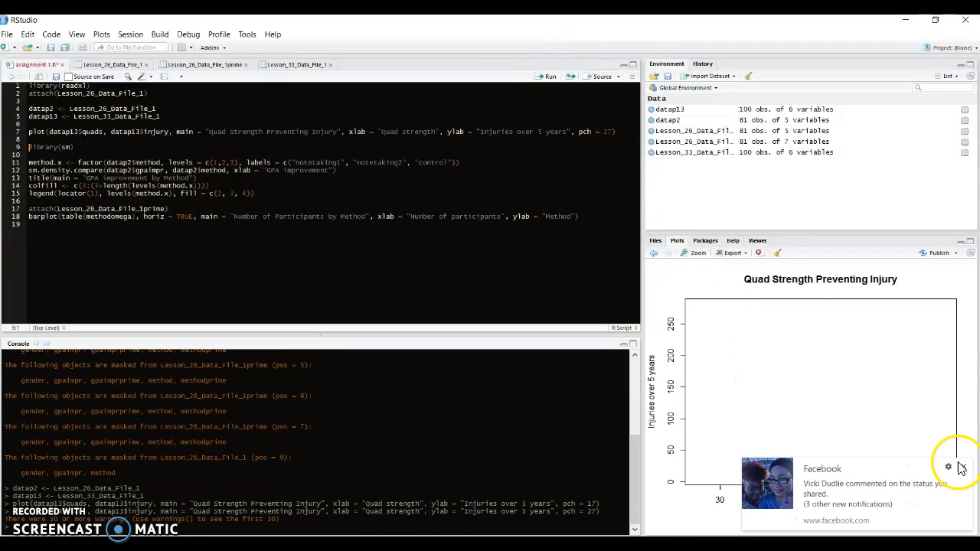
pyautogui.click(963, 469)
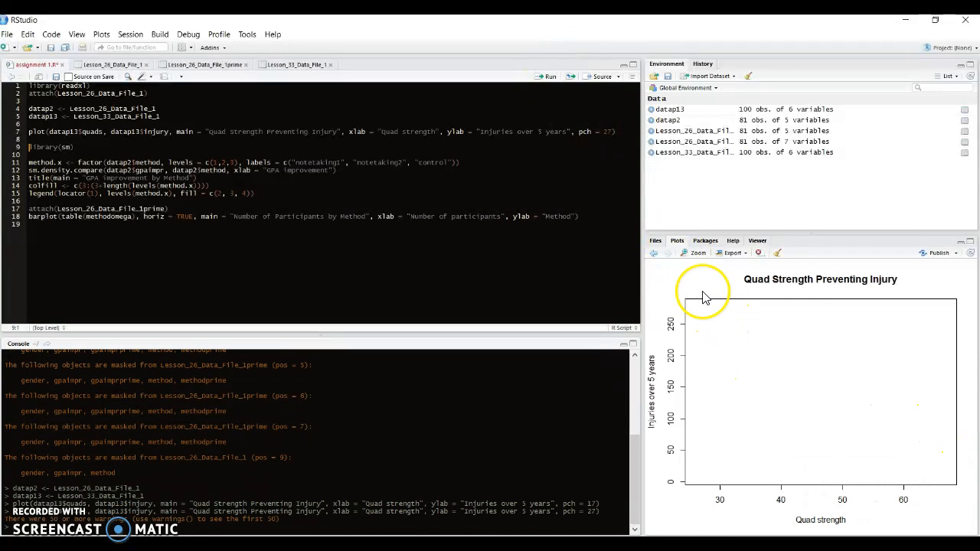
pyautogui.click(614, 135)
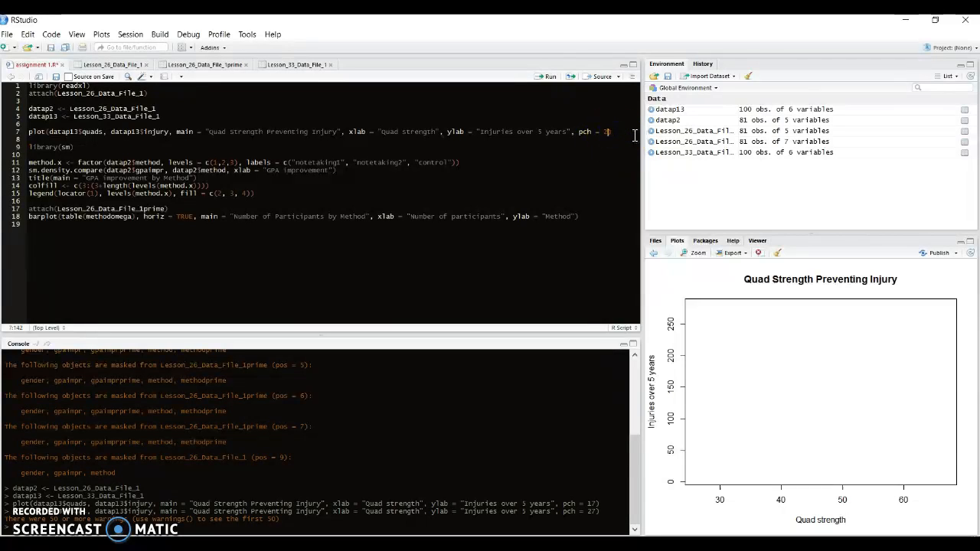
pyautogui.write('4')
pyautogui.click(551, 78)
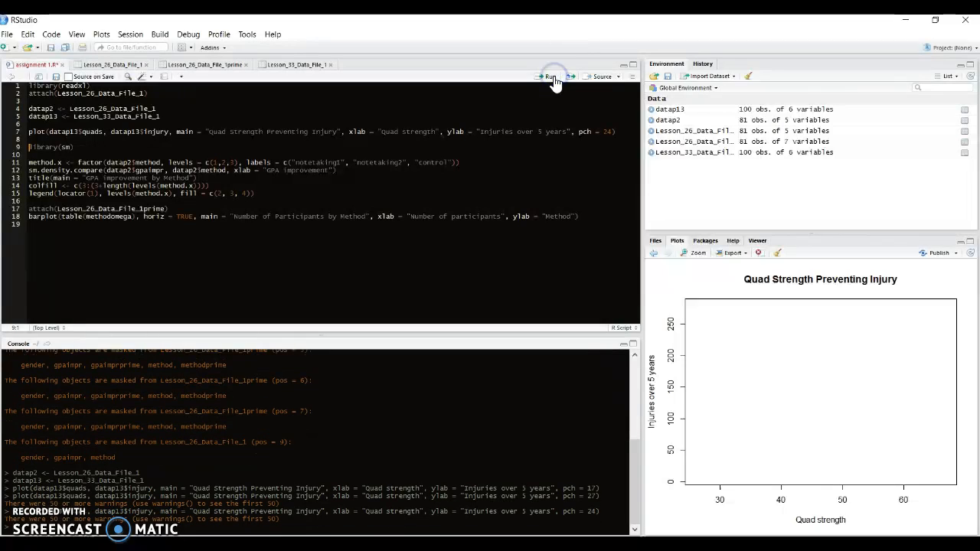
# Step: Set pch to 17 in the scatterplot line and run it again to redraw the plot
pyautogui.click(613, 133)
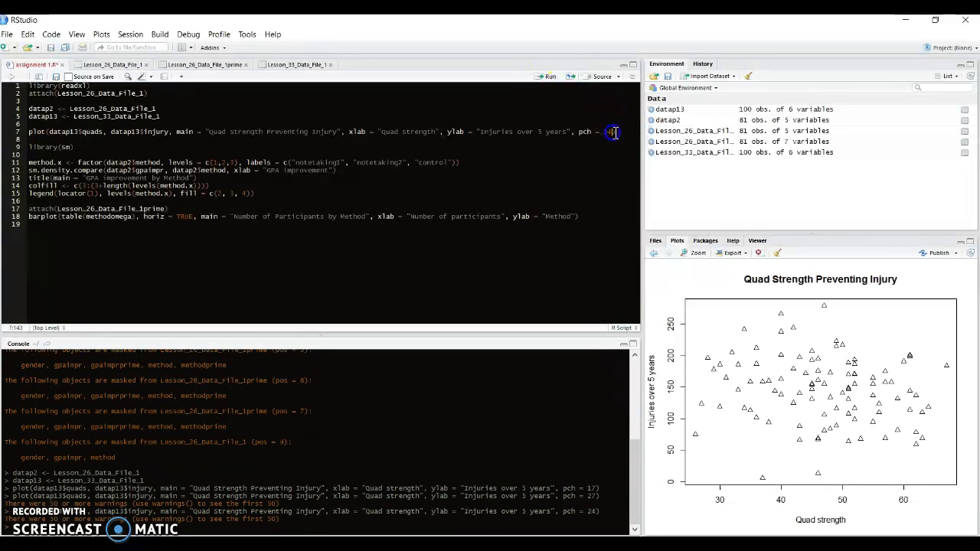
pyautogui.press('BackSpace')
pyautogui.press('BackSpace')
pyautogui.write('17')
pyautogui.click(551, 77)
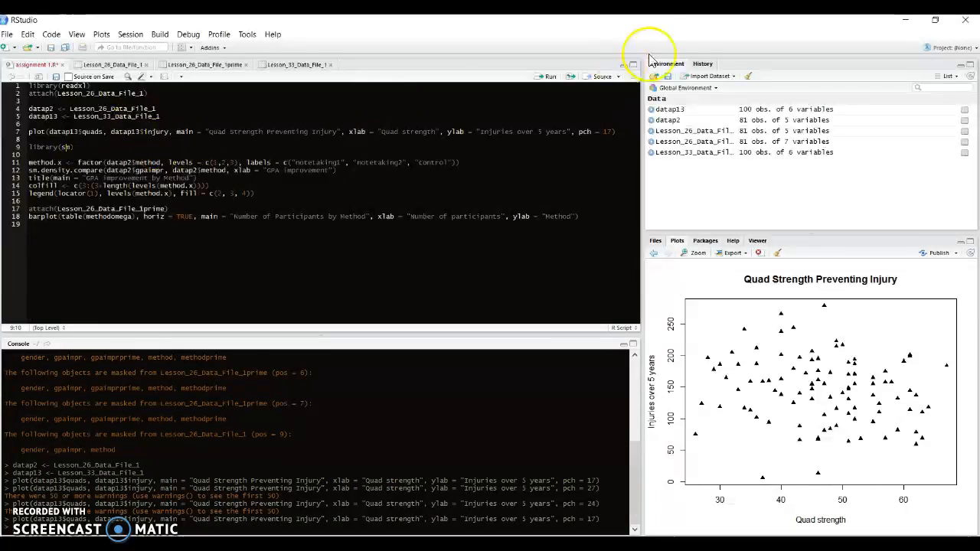
# Step: Load the sm library and run the line creating the method.x factor with labels notetaking1, notetaking2 and control
pyautogui.click(544, 78)
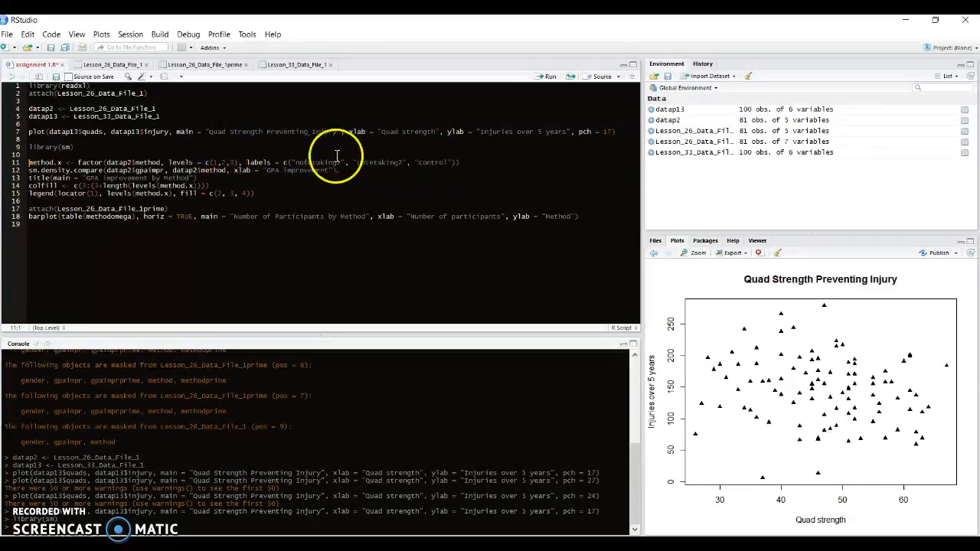
pyautogui.click(548, 78)
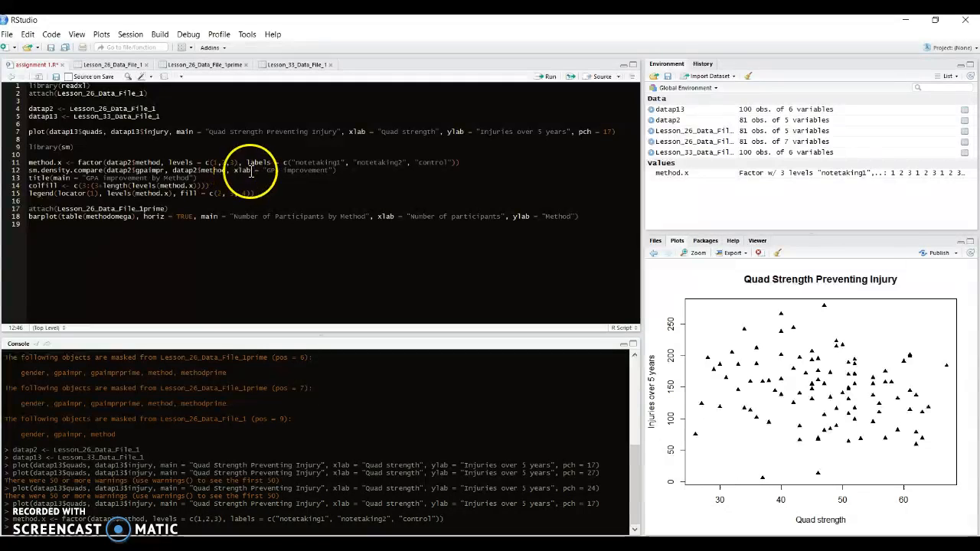
# Step: Run the script lines that draw the density comparison titled "GPA improvement by Method" and define the colfill colours
pyautogui.click(551, 77)
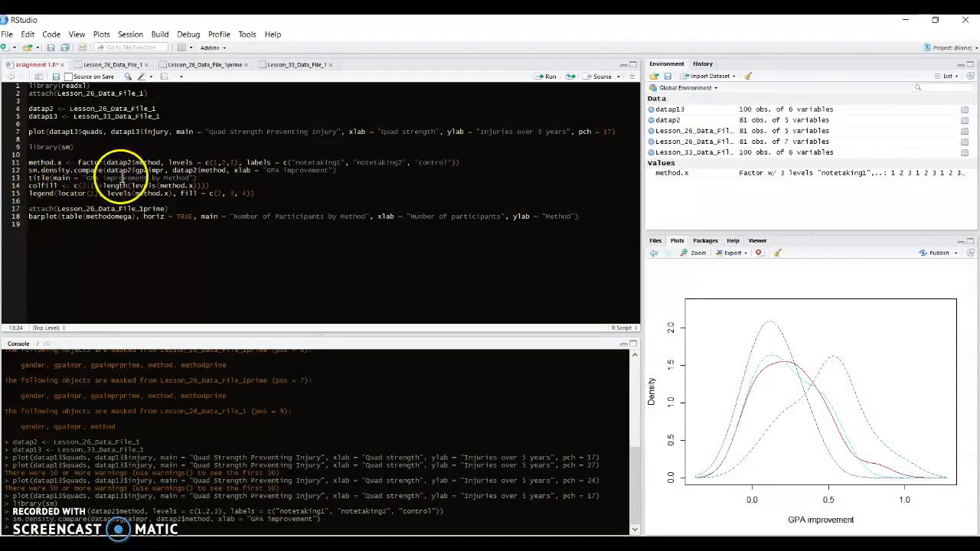
pyautogui.click(550, 77)
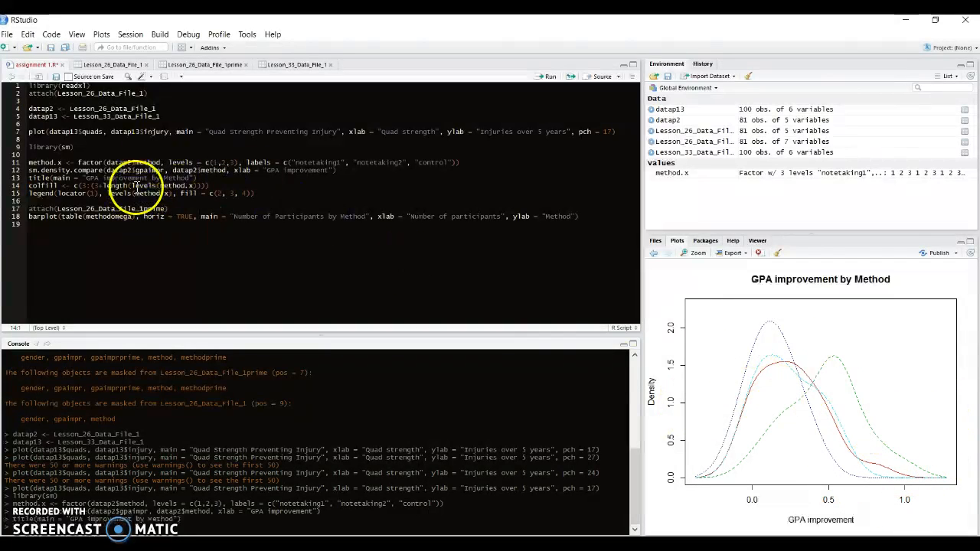
pyautogui.click(550, 78)
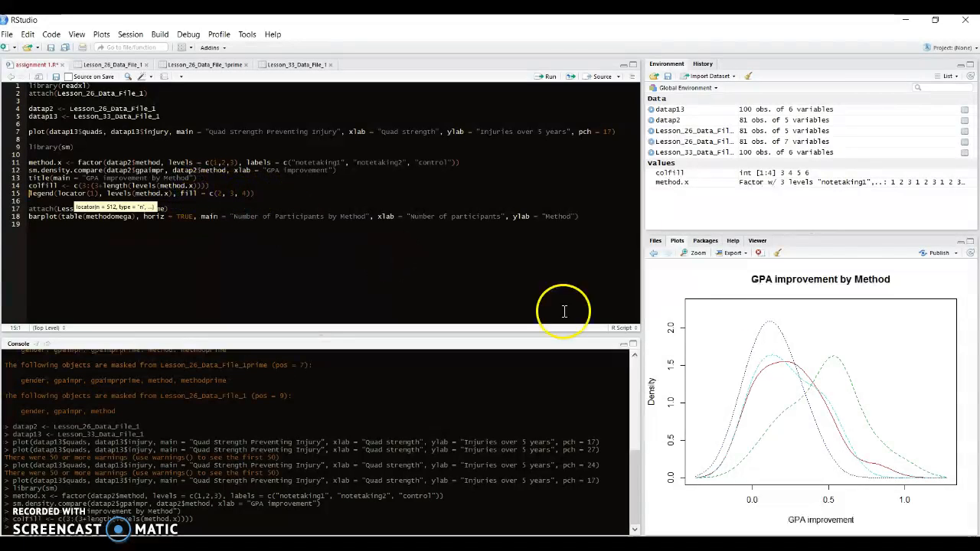
pyautogui.click(218, 193)
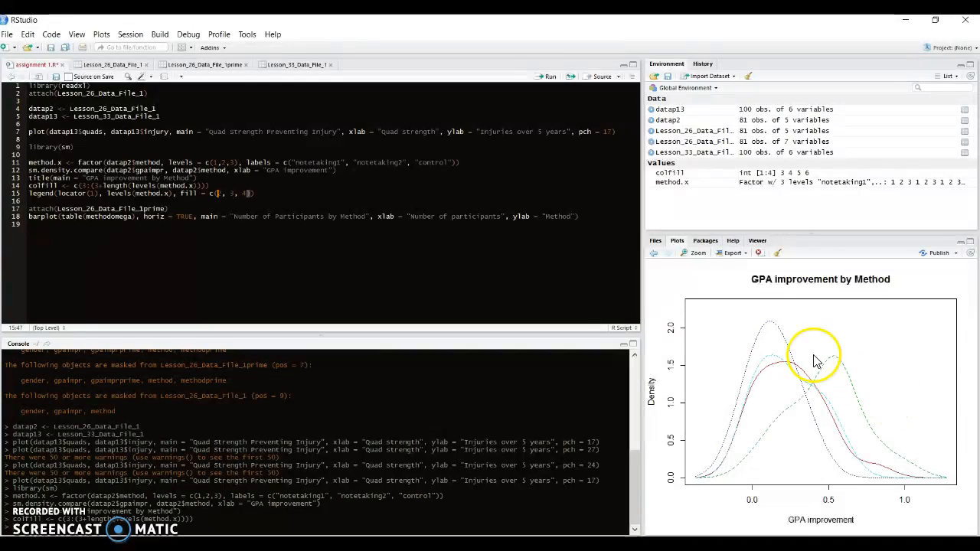
# Step: Run the legend line with fill colours 2, 3, 4 and place the legend in the empty upper-right area of the density plot
pyautogui.click(548, 77)
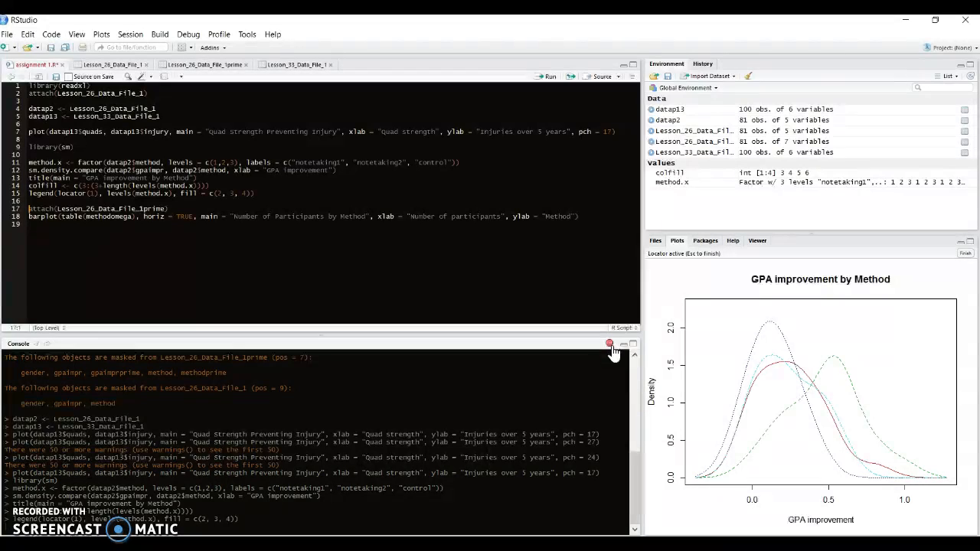
pyautogui.click(881, 349)
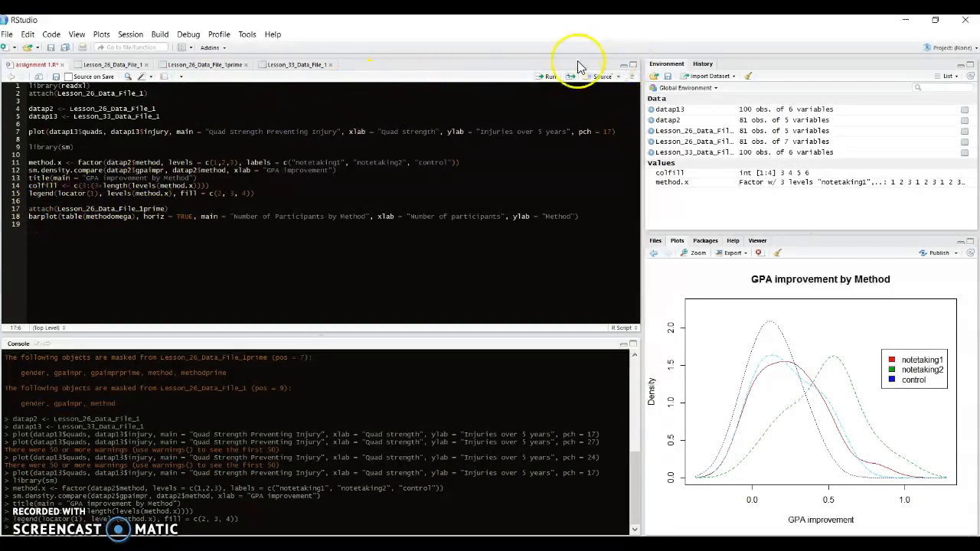
# Step: Attach Lesson_26_Data_File_1prime and run the horizontal bar plot of methodomega titled "Number of Participants by Method", dismissing the notifications
pyautogui.click(545, 78)
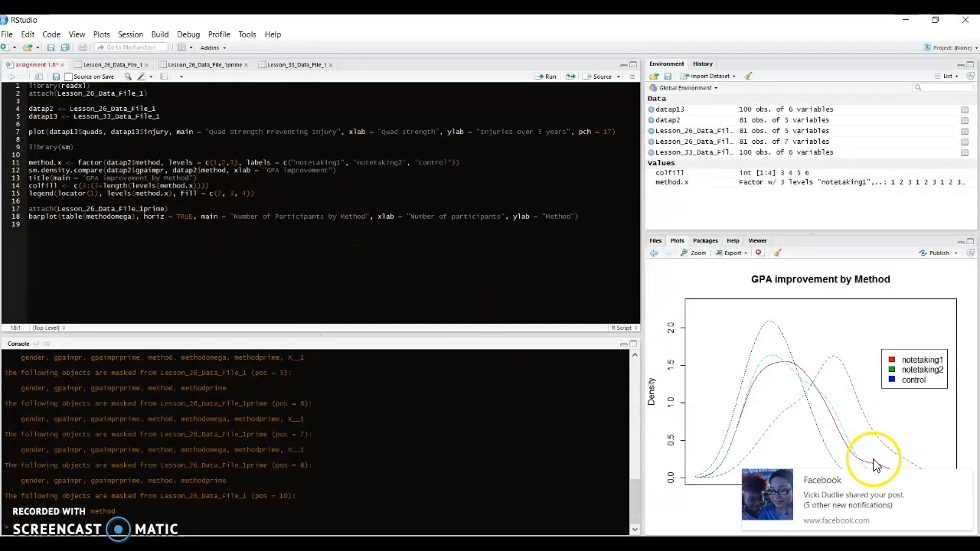
pyautogui.click(964, 480)
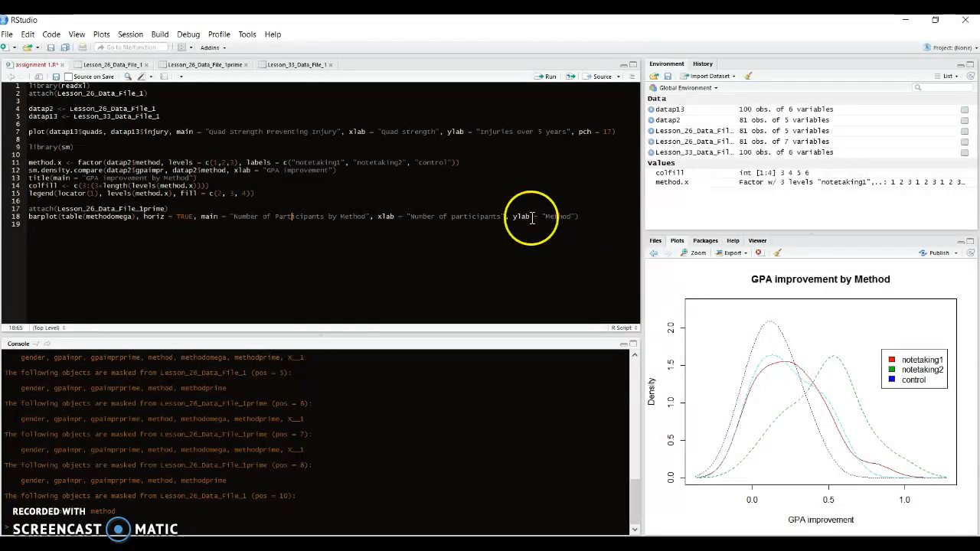
pyautogui.click(545, 77)
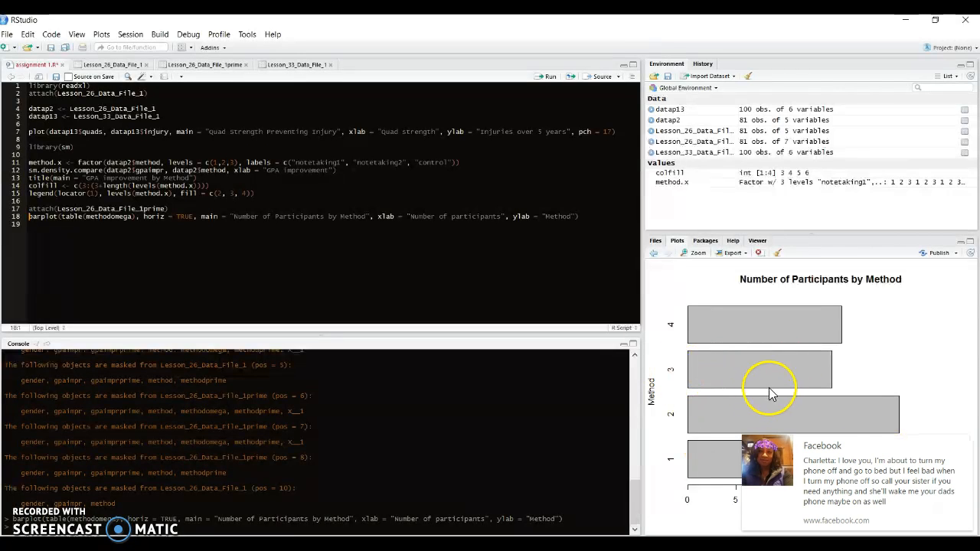
pyautogui.click(964, 445)
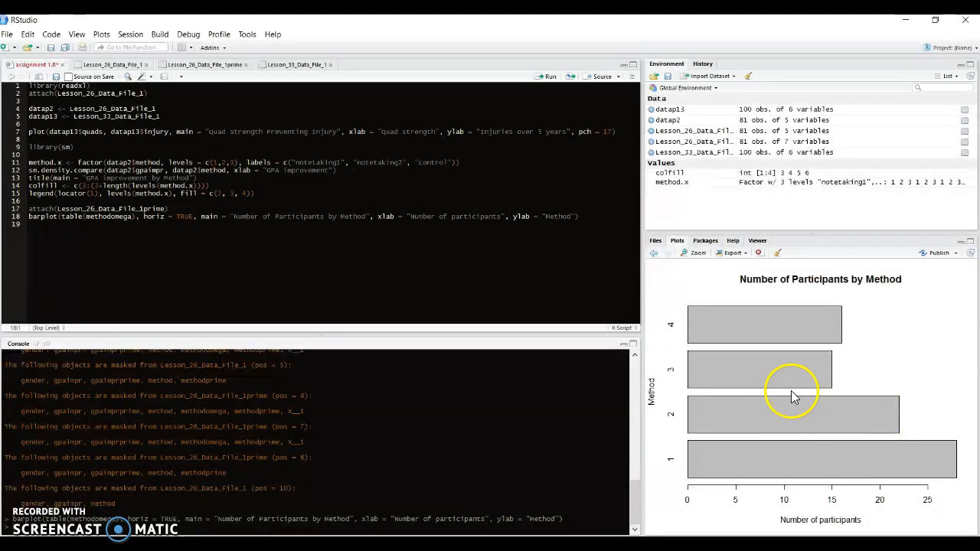